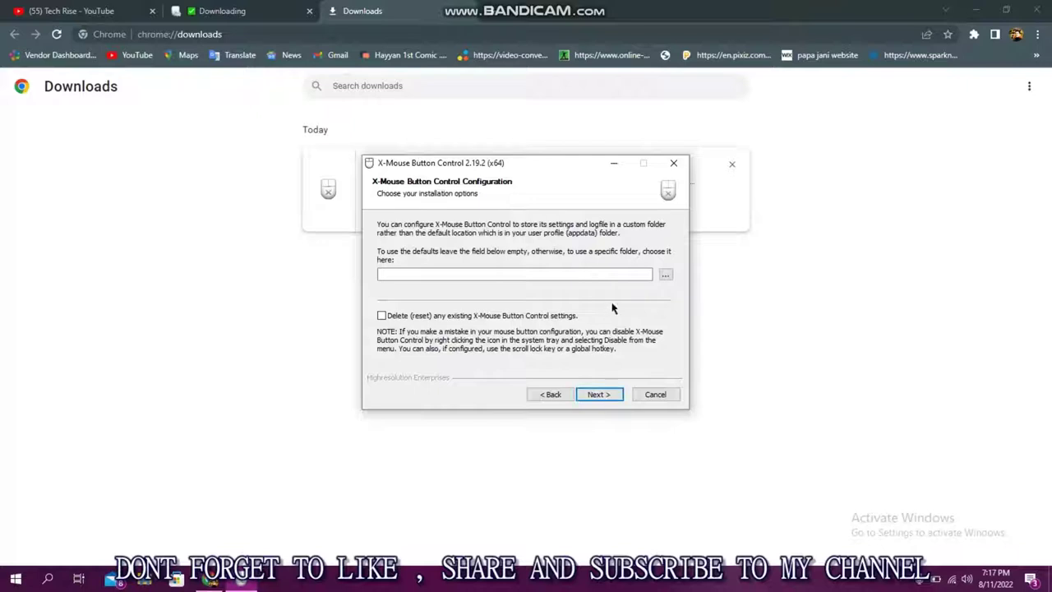
Finish installing X-Mouse Button Control with existing settings reset and the program set to run, closing the web page it opens
{"action": "left_click", "coordinate": [531, 316]}
{"action": "left_click", "coordinate": [598, 395]}
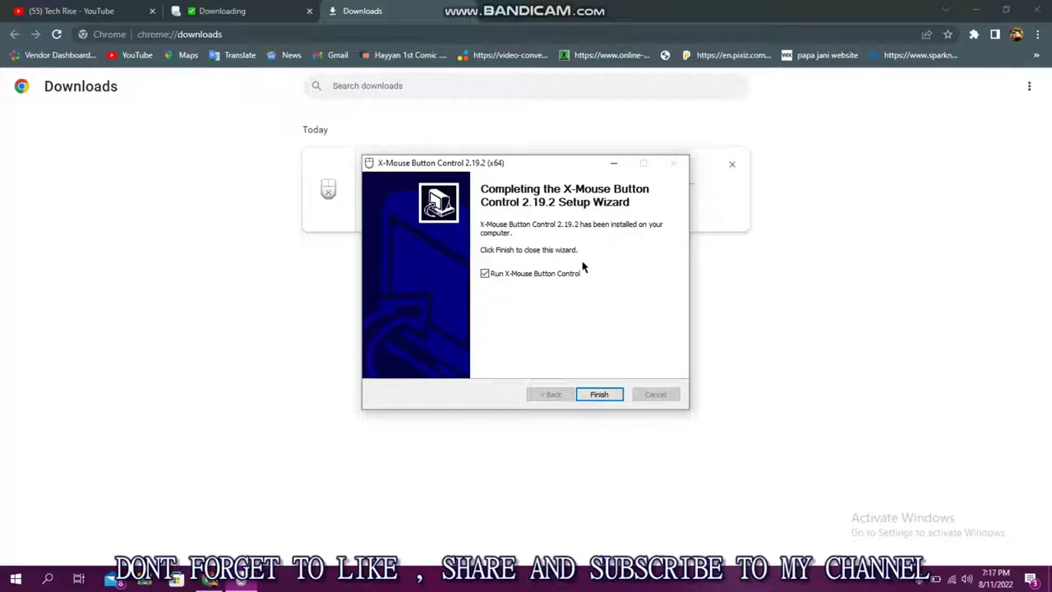
{"action": "left_click", "coordinate": [598, 396]}
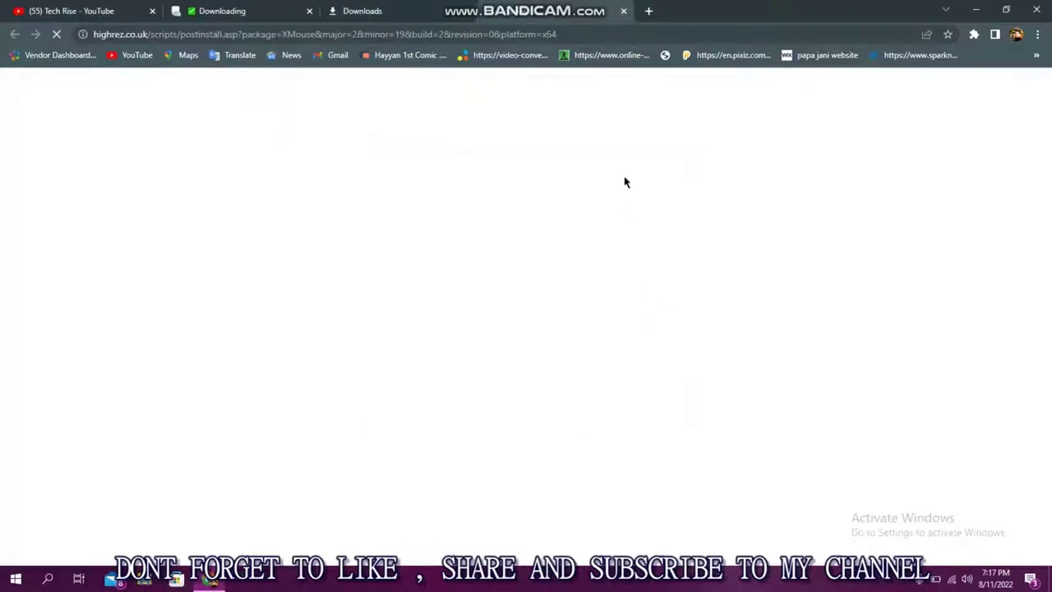
{"action": "left_click", "coordinate": [623, 11]}
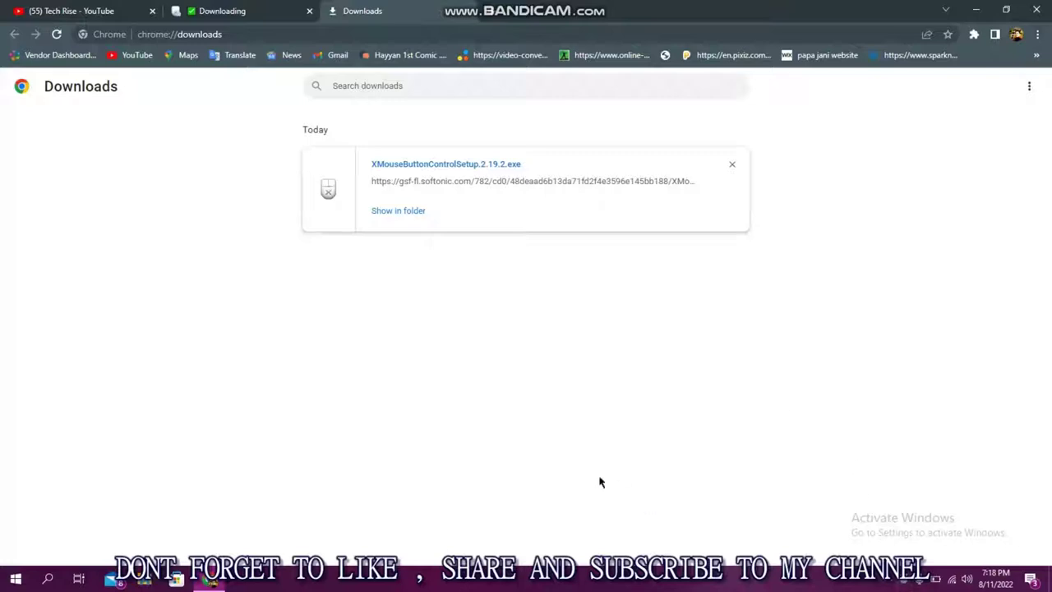
Open the X-Mouse Button Control setup and examine the Default profile's Layer 1, Layer 2, Scrolling and Options settings
{"action": "left_click", "coordinate": [907, 584]}
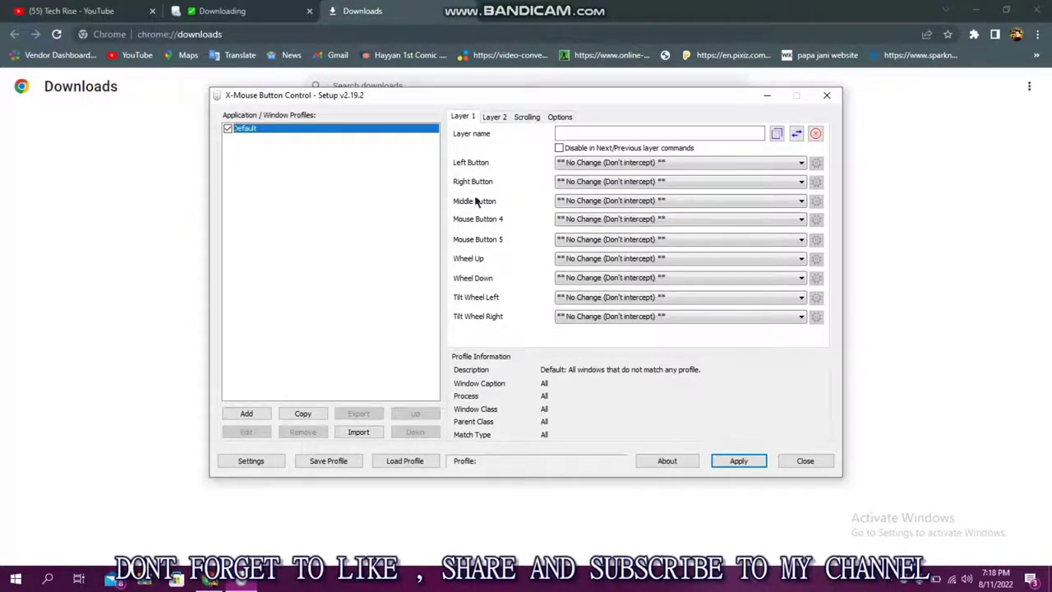
{"action": "left_click", "coordinate": [494, 117]}
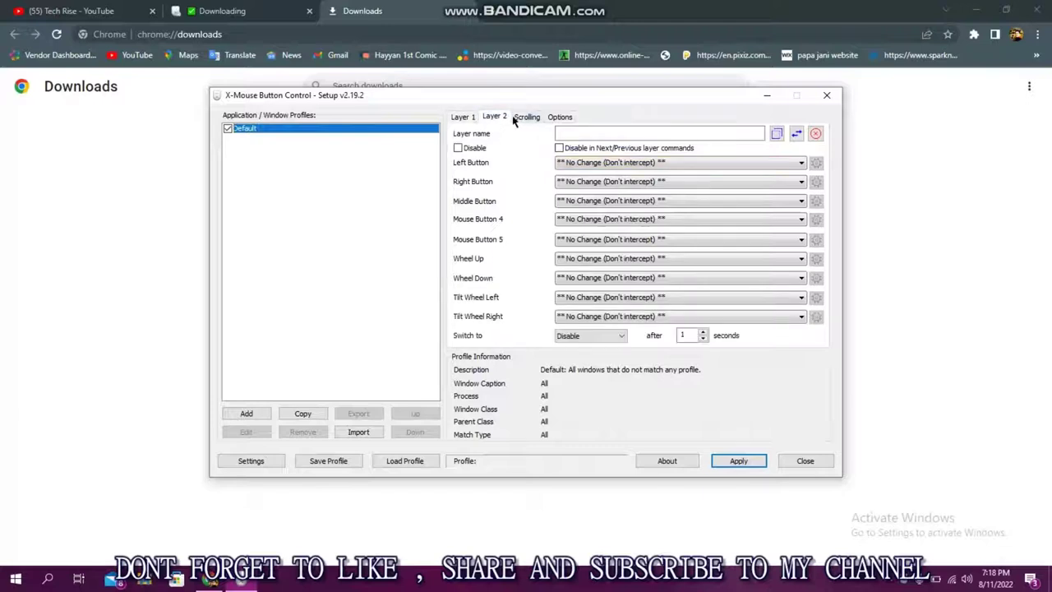
{"action": "left_click", "coordinate": [526, 117]}
{"action": "left_click", "coordinate": [559, 117]}
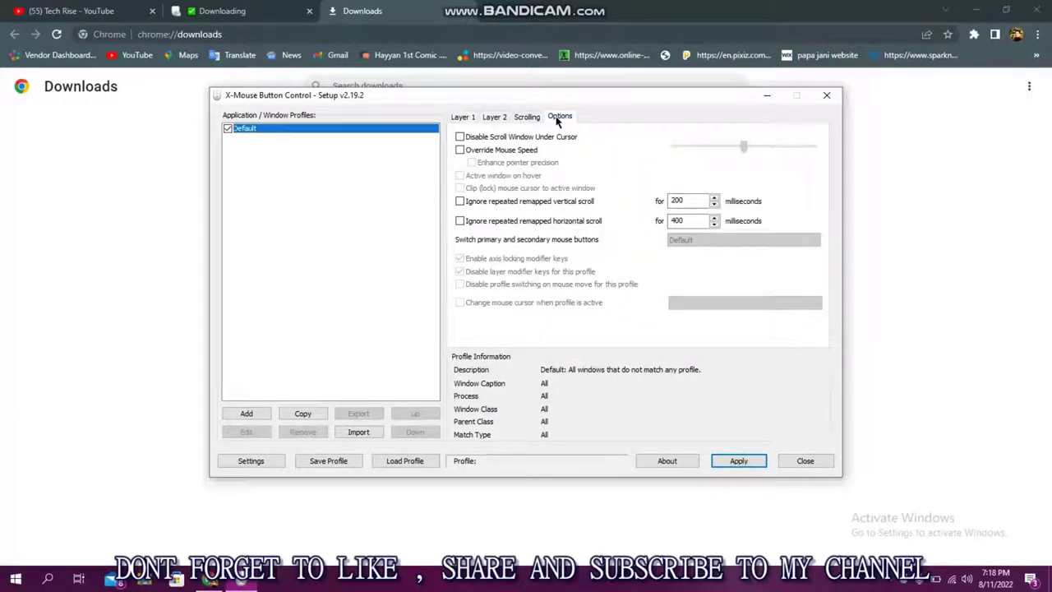
{"action": "left_click", "coordinate": [462, 118]}
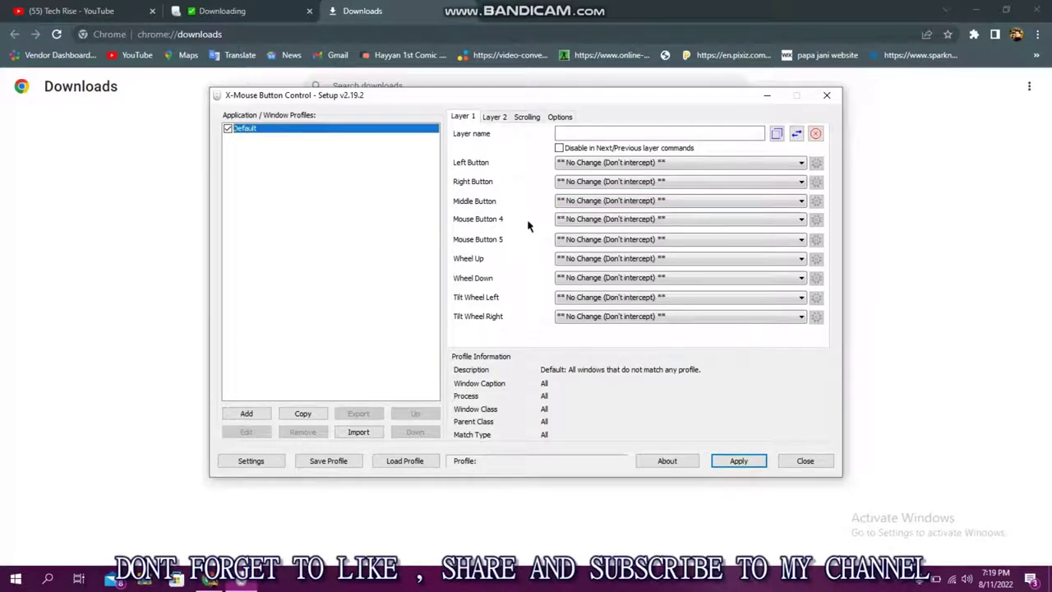
{"action": "right_click", "coordinate": [349, 192]}
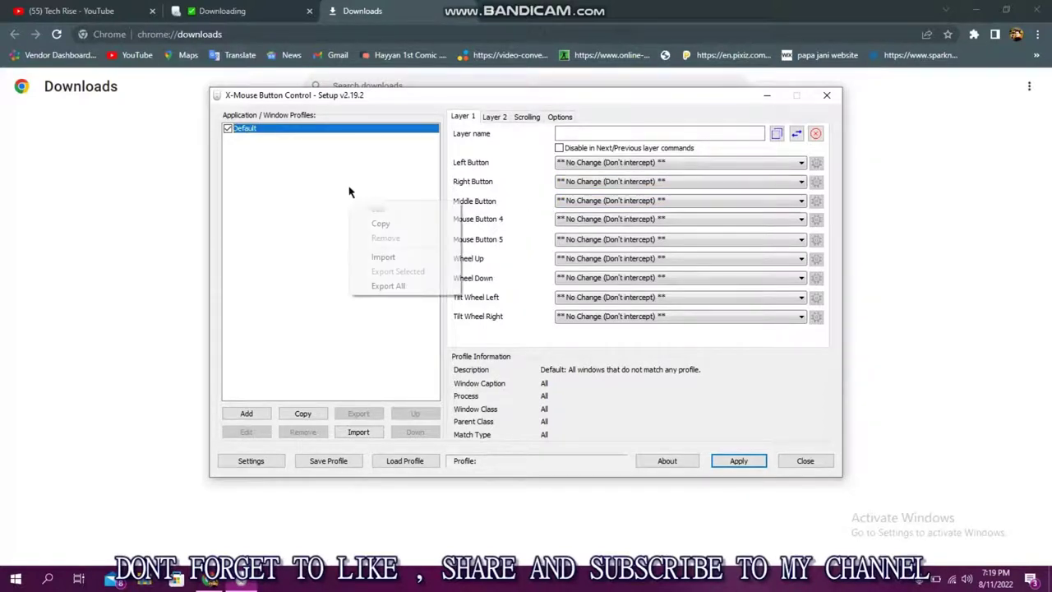
{"action": "left_click", "coordinate": [519, 204]}
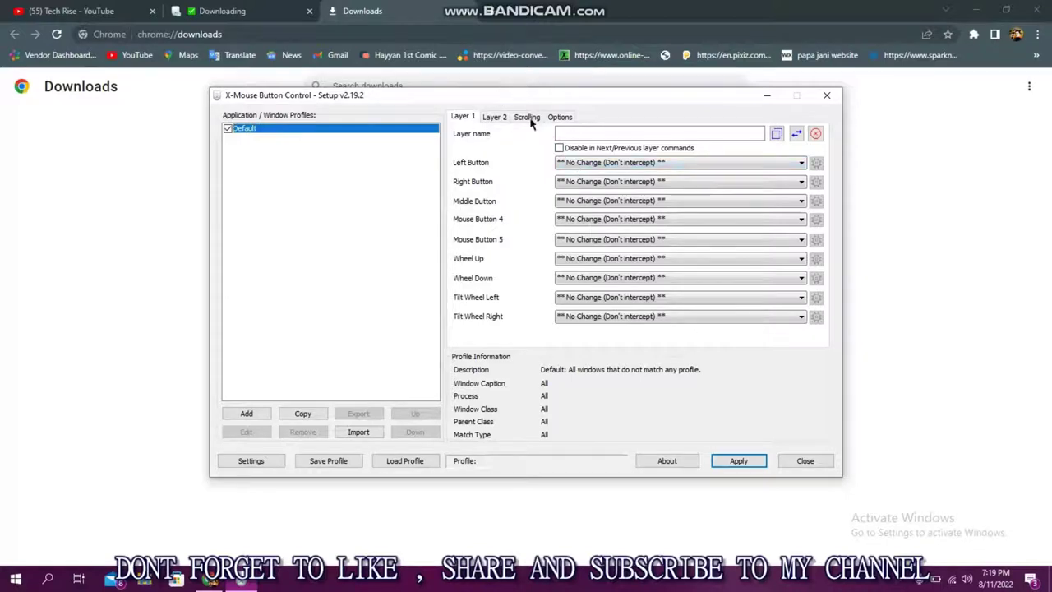
{"action": "left_click", "coordinate": [503, 120]}
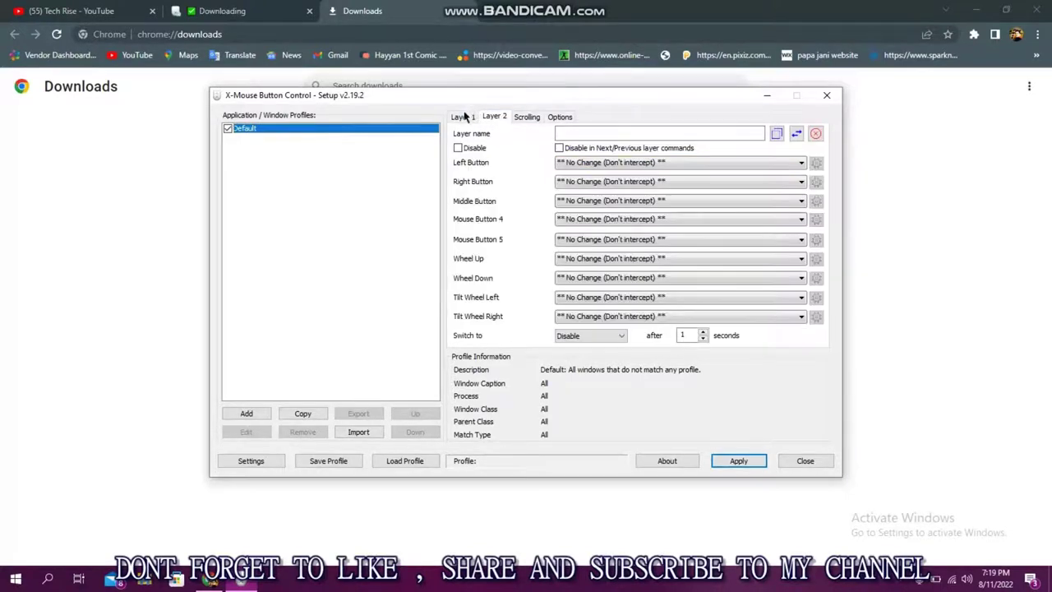
{"action": "left_click", "coordinate": [463, 119]}
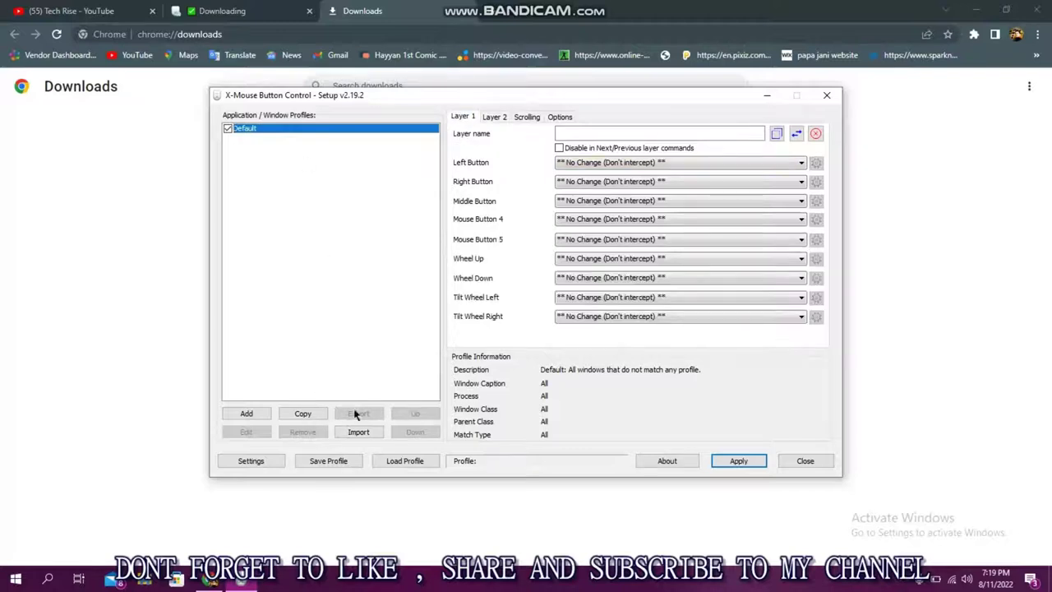
Examine the actions available for Mouse Button 4 on Layer 1, including the Run Application option and its dialog
{"action": "left_click", "coordinate": [565, 220]}
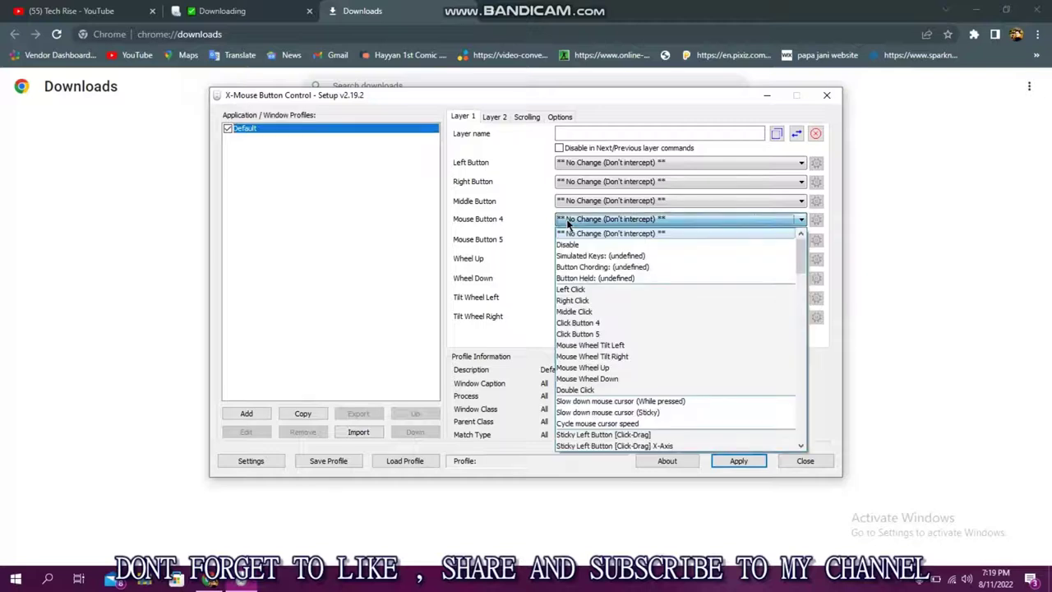
{"action": "scroll", "coordinate": [573, 227], "scroll_direction": "down", "scroll_amount": 4}
{"action": "scroll", "coordinate": [600, 272], "scroll_direction": "up", "scroll_amount": 5}
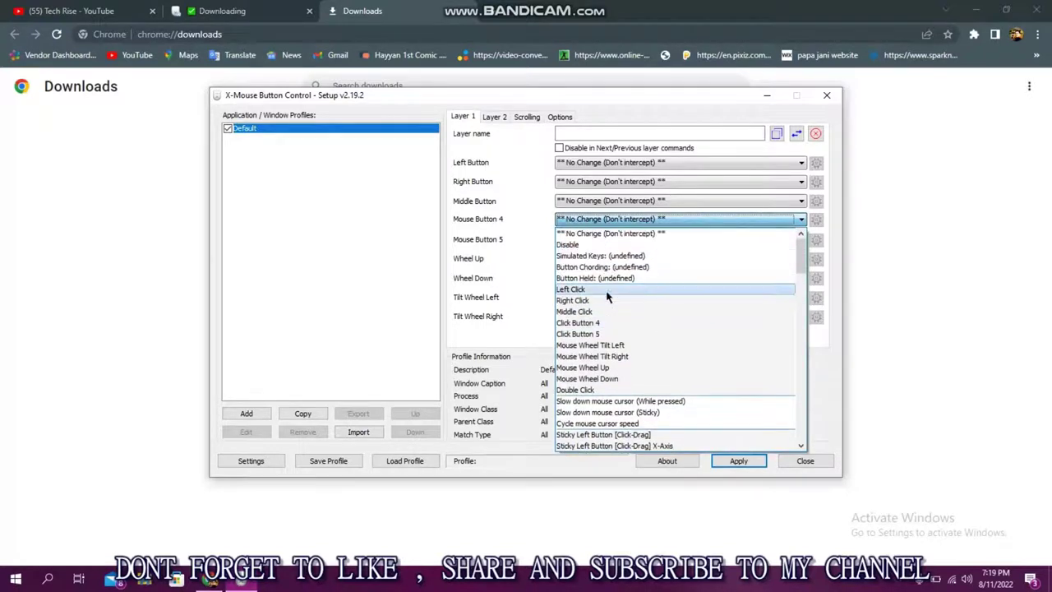
{"action": "scroll", "coordinate": [594, 344], "scroll_direction": "down", "scroll_amount": 2}
{"action": "left_click_drag", "start_coordinate": [800, 271], "coordinate": [783, 248]}
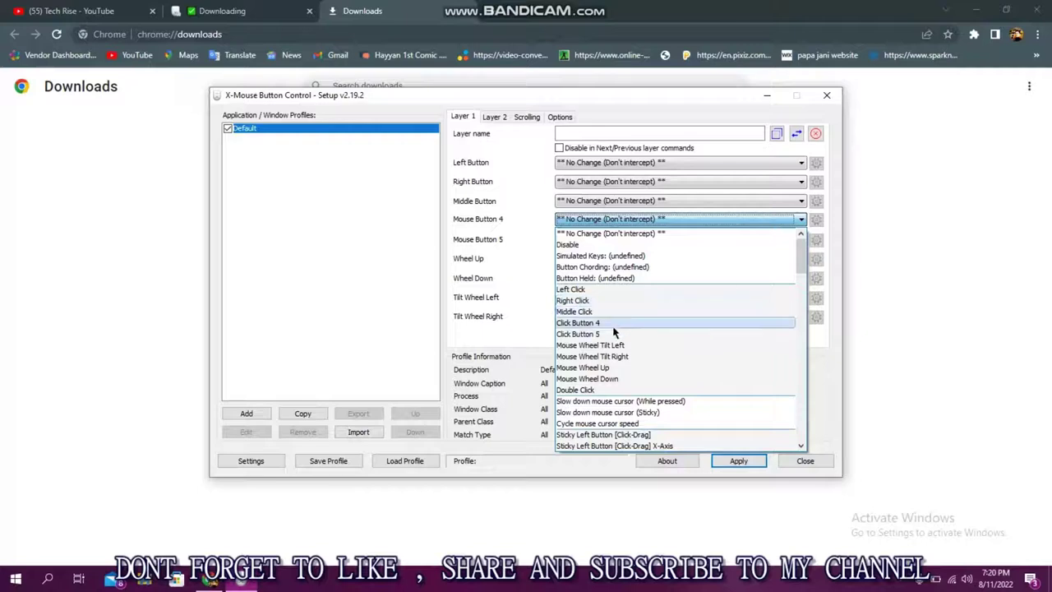
{"action": "left_click_drag", "start_coordinate": [802, 263], "coordinate": [803, 289]}
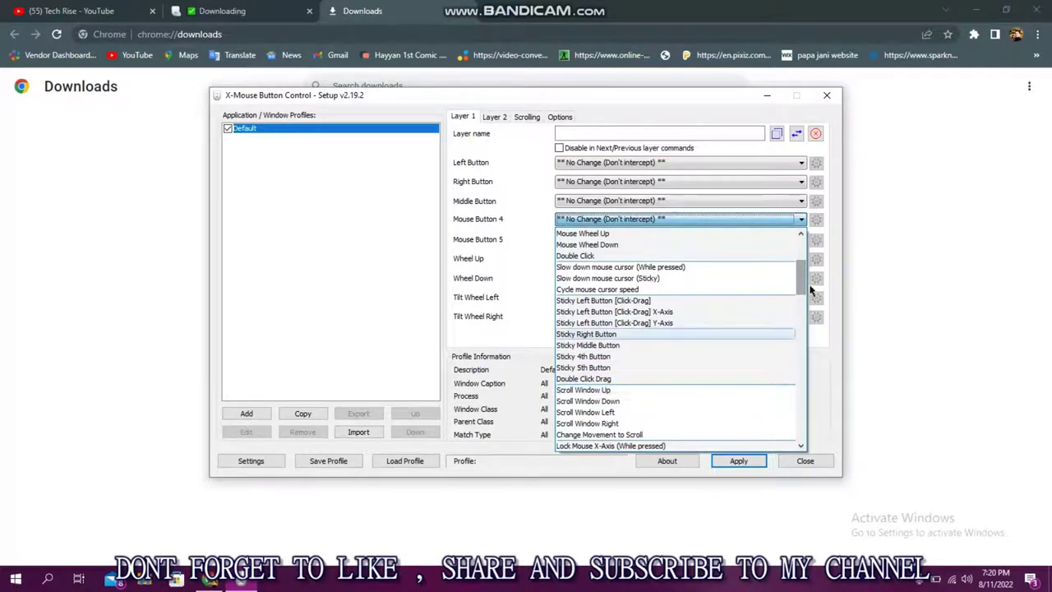
{"action": "left_click_drag", "start_coordinate": [803, 288], "coordinate": [796, 306]}
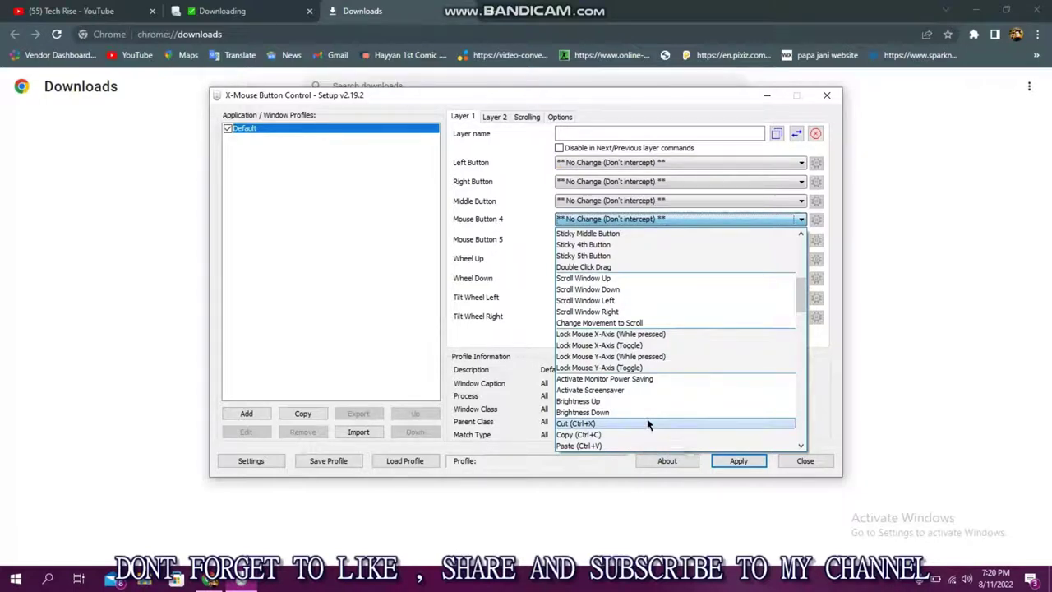
{"action": "left_click_drag", "start_coordinate": [802, 293], "coordinate": [778, 387]}
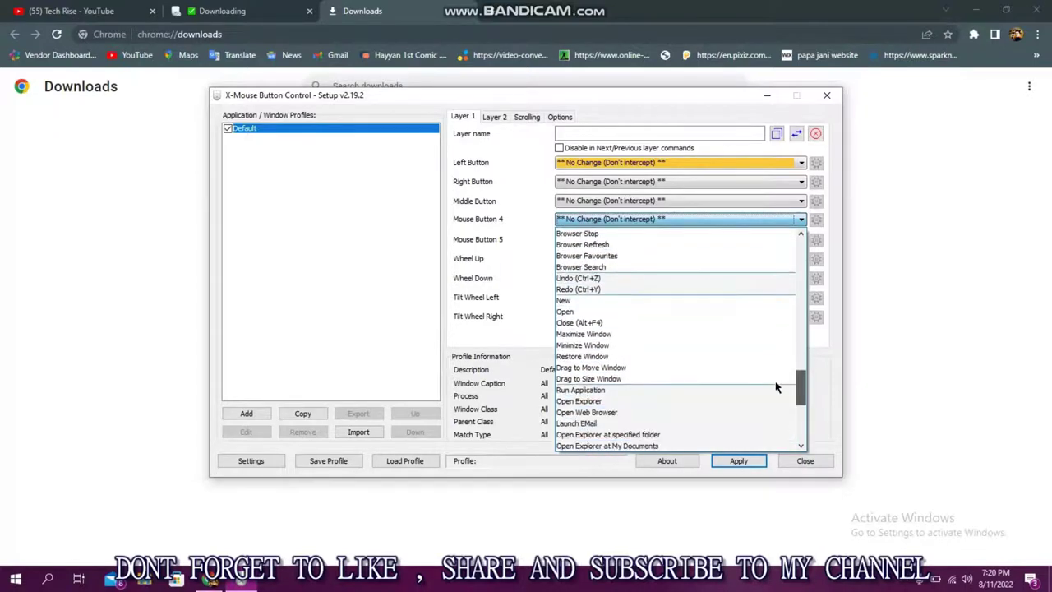
{"action": "left_click", "coordinate": [694, 392]}
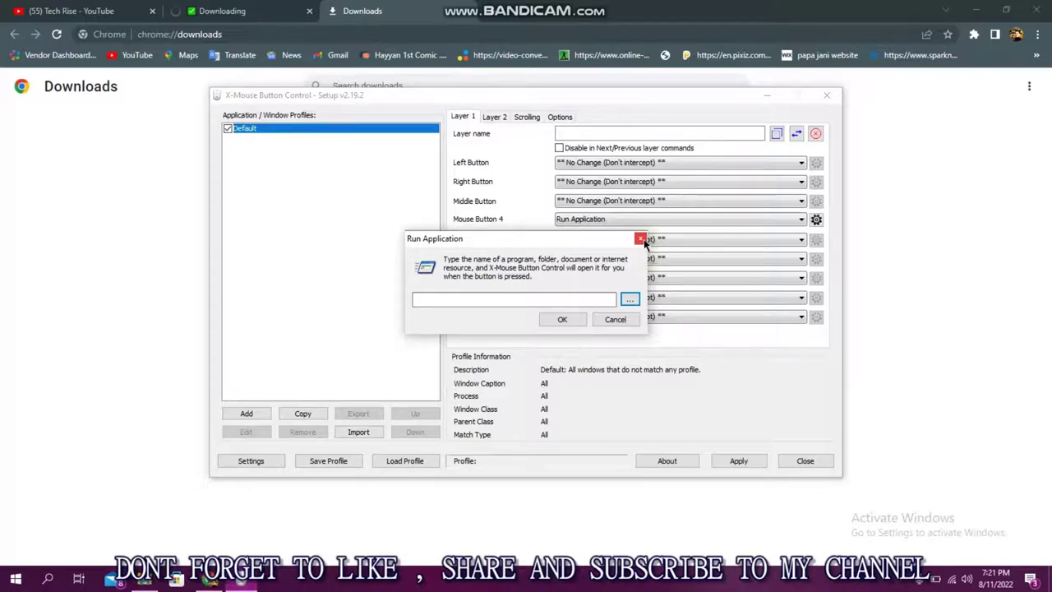
{"action": "left_click", "coordinate": [642, 240]}
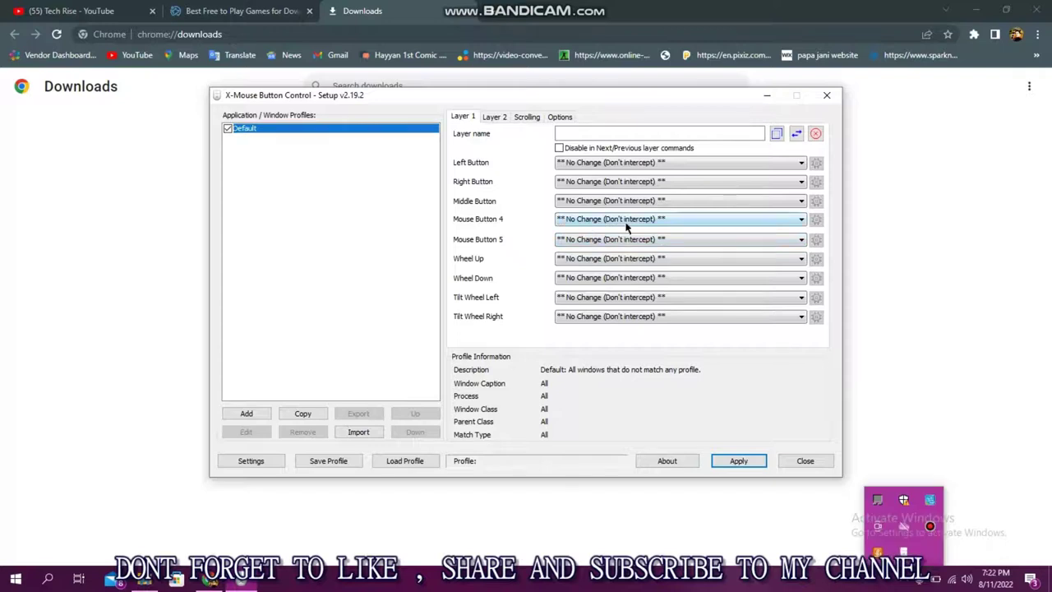
Assign Right Click to Mouse Button 4 on Layer 1, apply the change and close the setup
{"action": "left_click", "coordinate": [626, 222]}
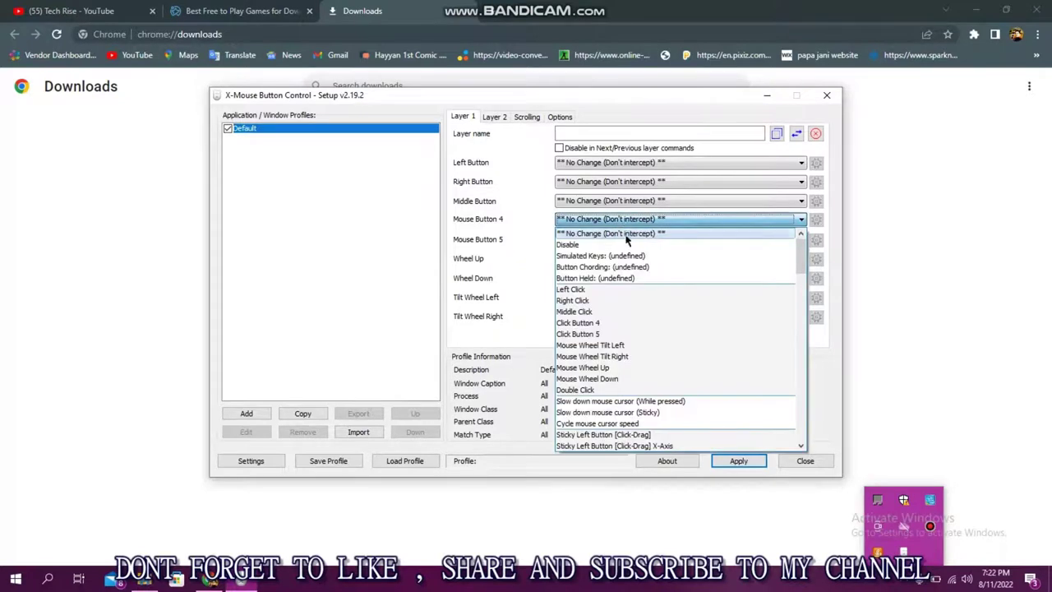
{"action": "left_click", "coordinate": [627, 302]}
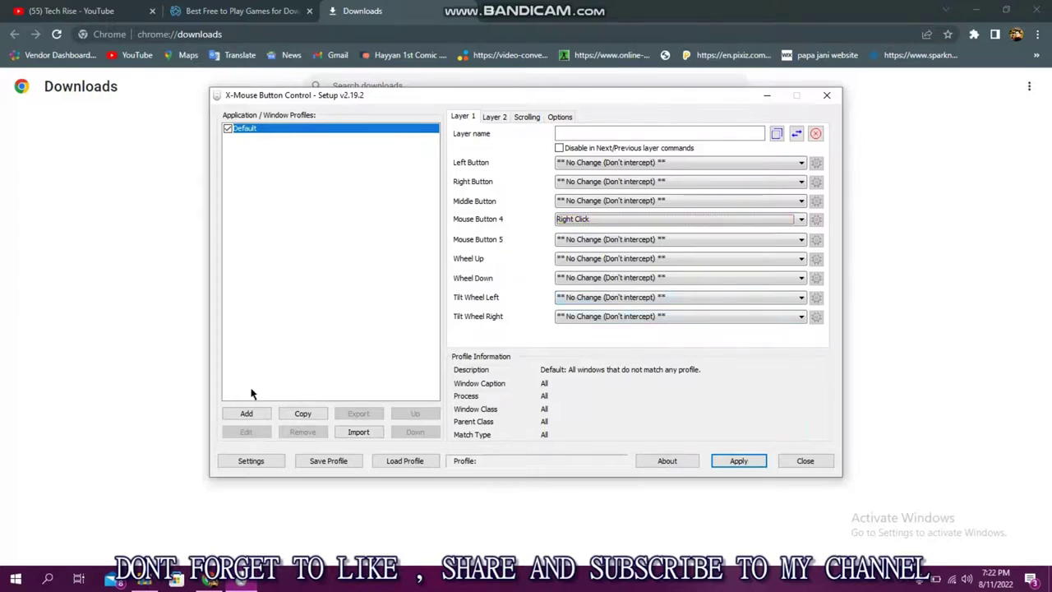
{"action": "left_click", "coordinate": [757, 467]}
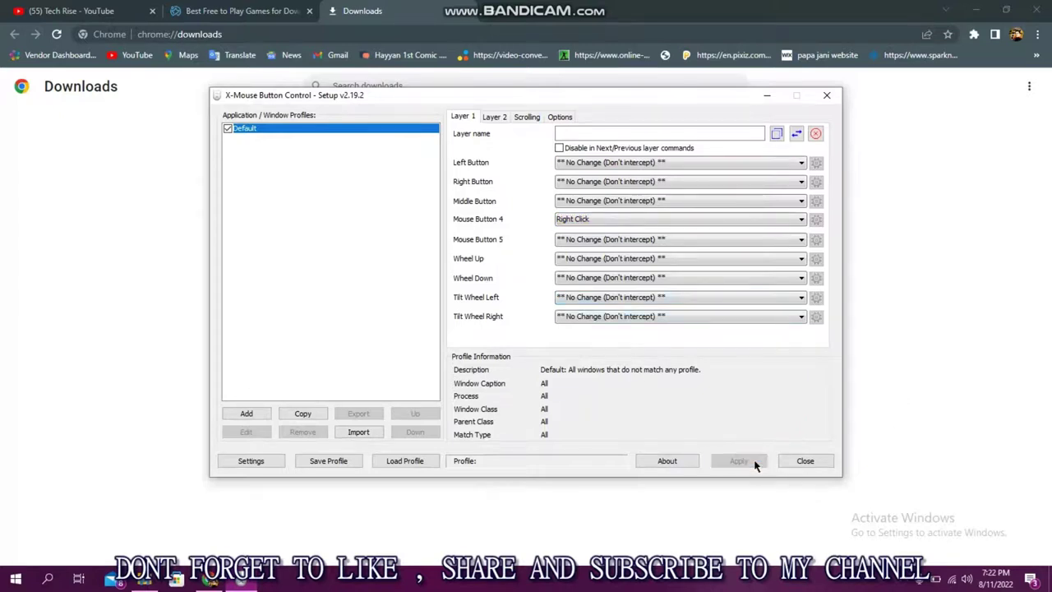
{"action": "left_click", "coordinate": [799, 463]}
Test the Right Click mapping by bringing up context menus on the Downloads page, the Windows Start icon and the YouTube channel page
{"action": "right_click", "coordinate": [327, 302]}
{"action": "right_click", "coordinate": [328, 302]}
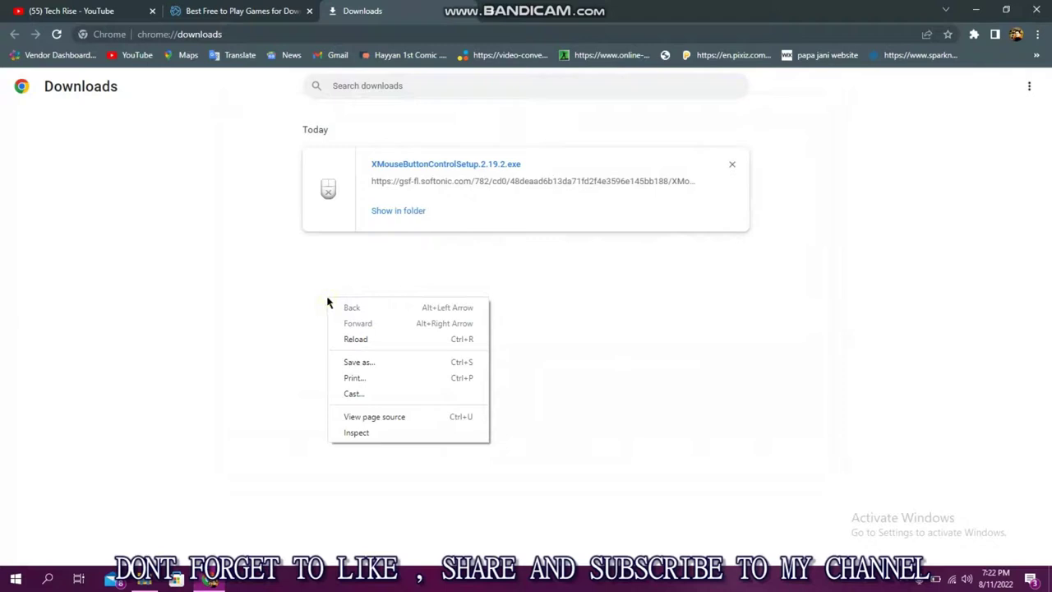
{"action": "right_click", "coordinate": [356, 282]}
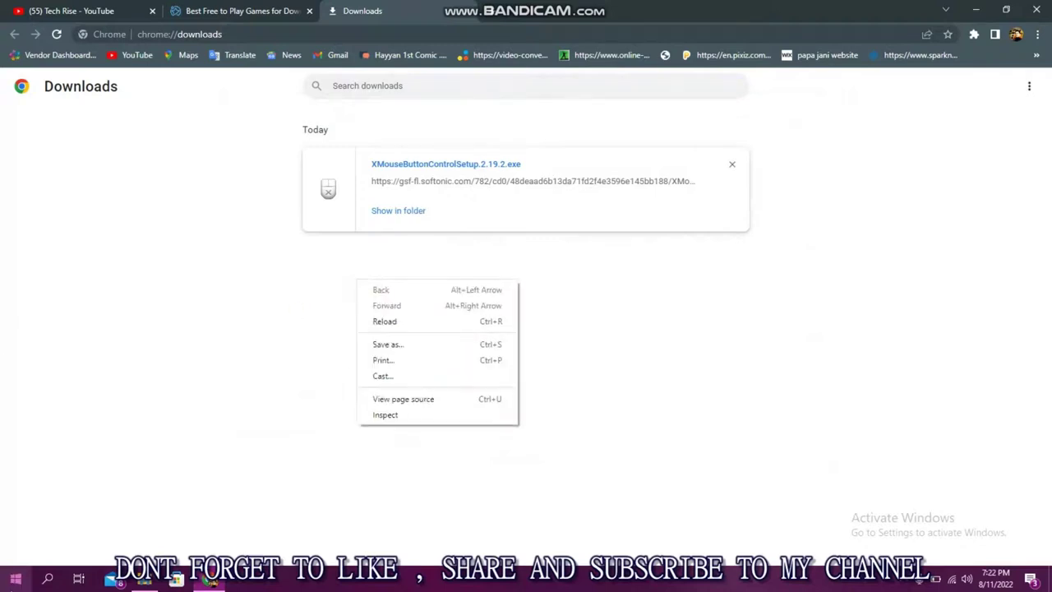
{"action": "right_click", "coordinate": [16, 579]}
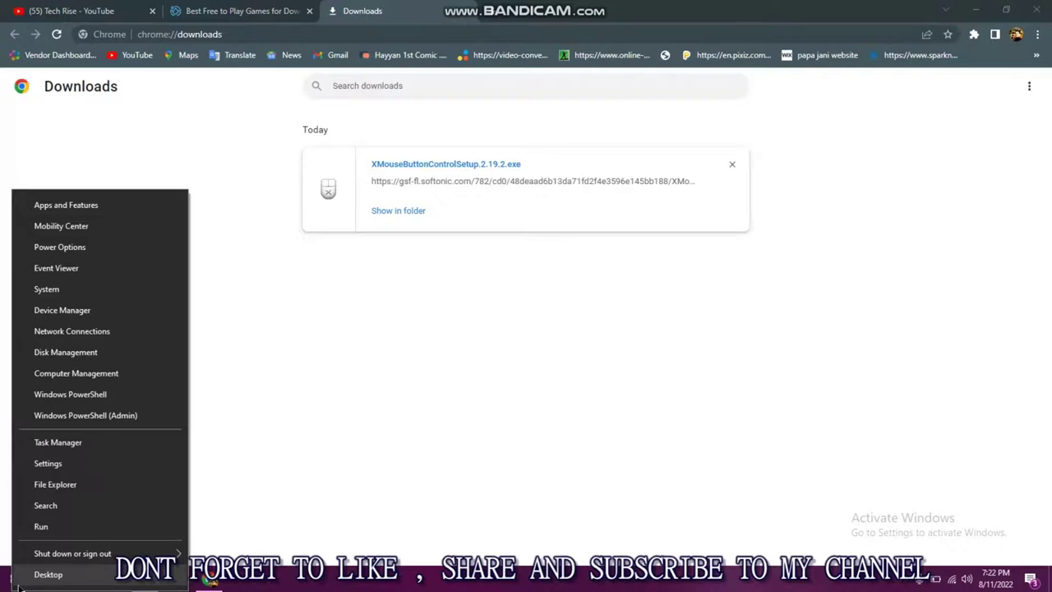
{"action": "right_click", "coordinate": [282, 384]}
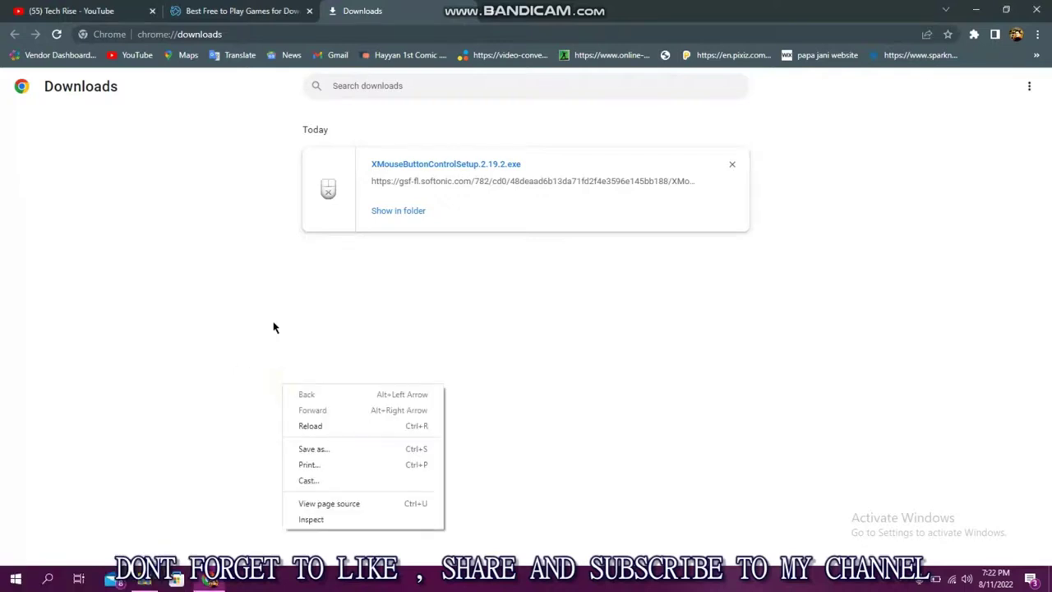
{"action": "left_click", "coordinate": [258, 278]}
{"action": "right_click", "coordinate": [258, 277]}
{"action": "left_click", "coordinate": [246, 277]}
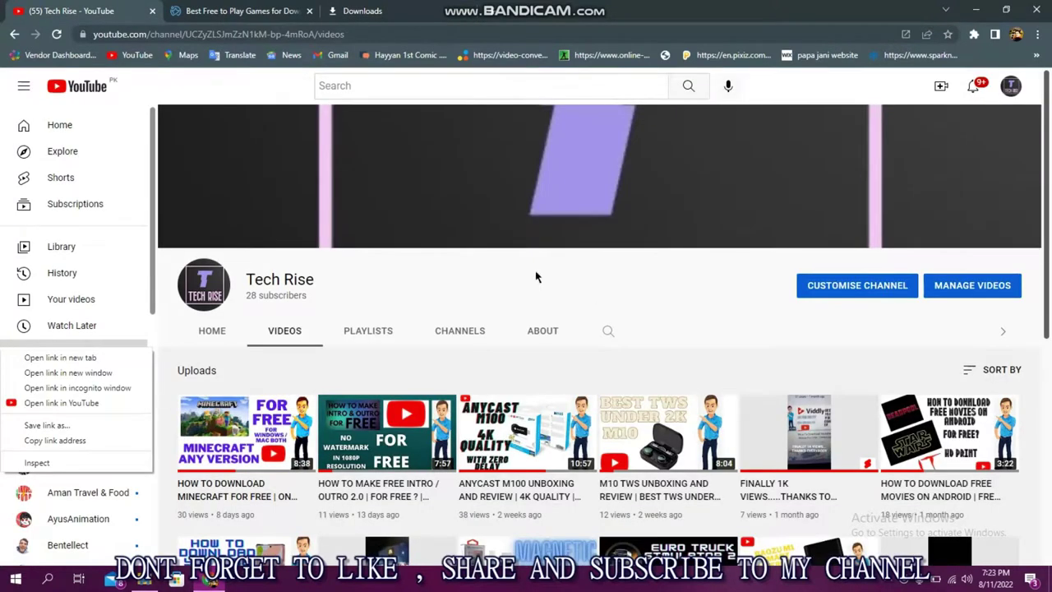
{"action": "left_click", "coordinate": [537, 276]}
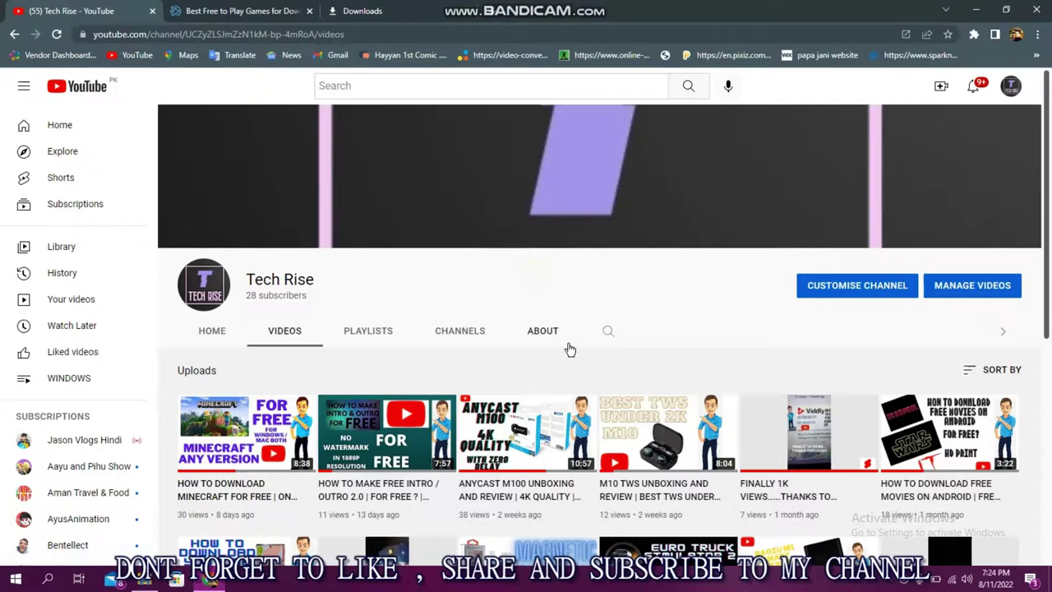